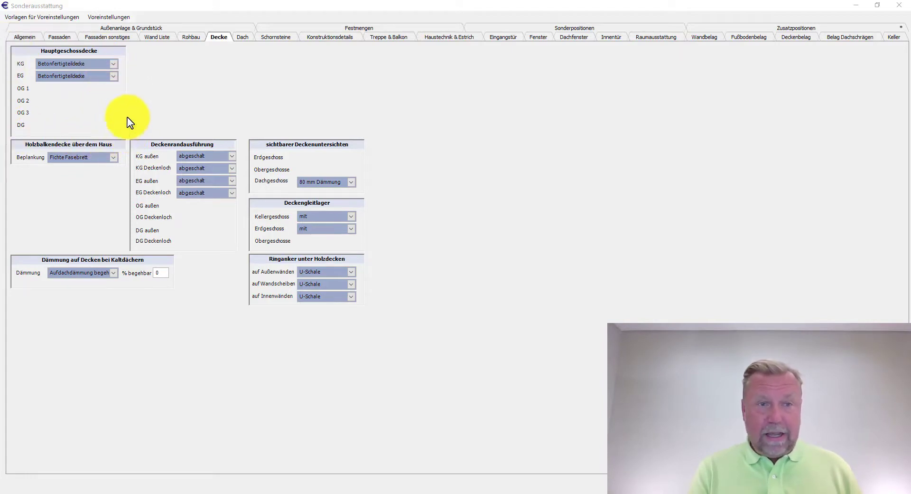
Review the ceiling type options for the KG main floor ceiling, then close the Sonderausstattung window.
click(112, 64)
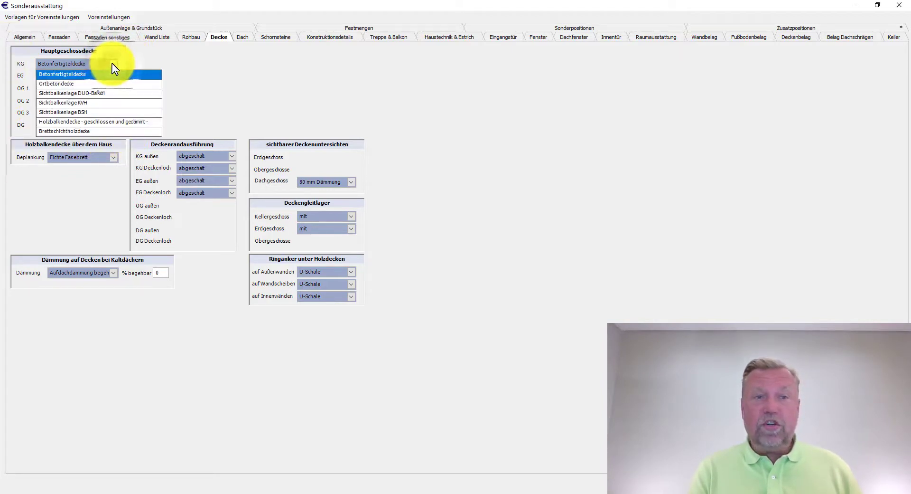
click(113, 64)
click(166, 274)
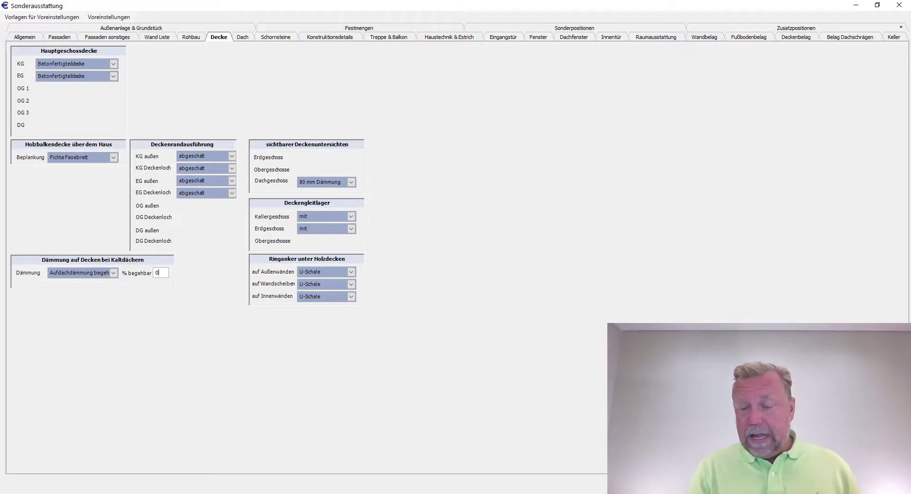
key(Escape)
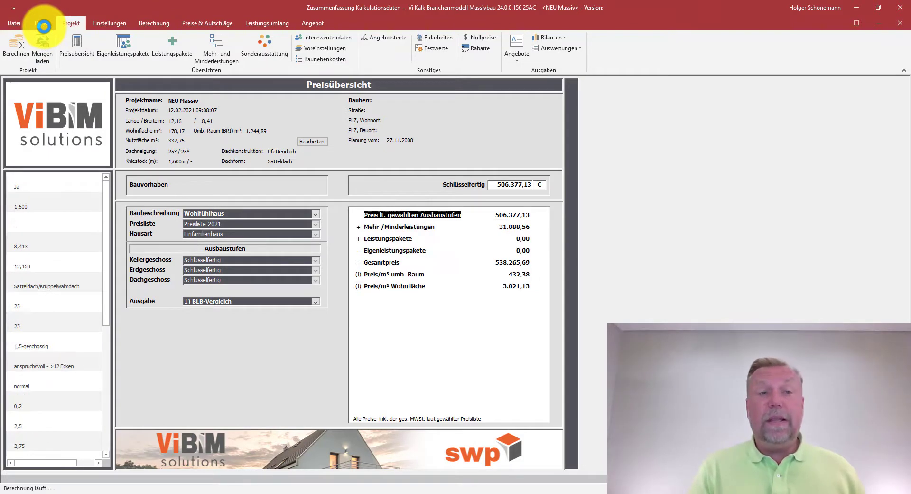
click(43, 23)
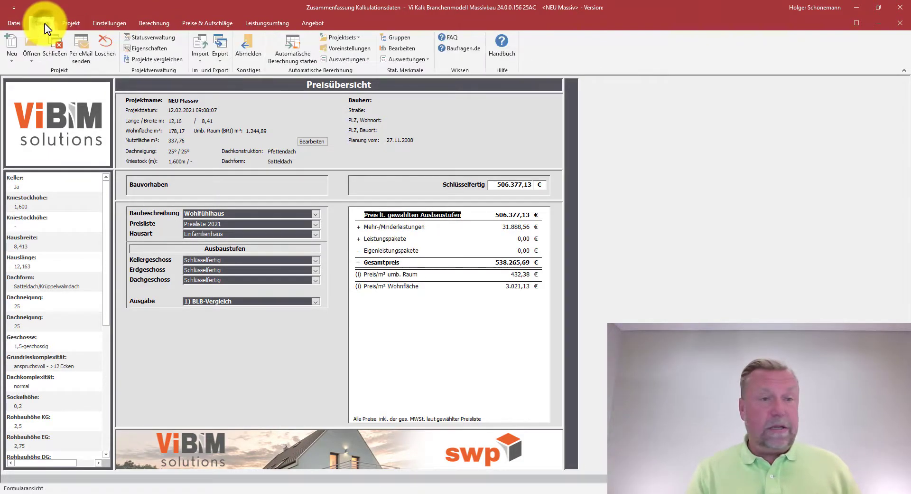
click(27, 59)
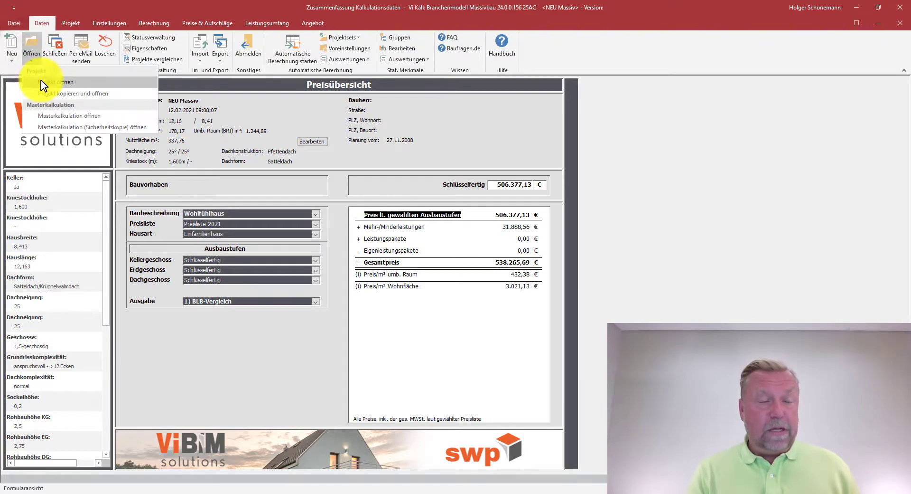
click(104, 97)
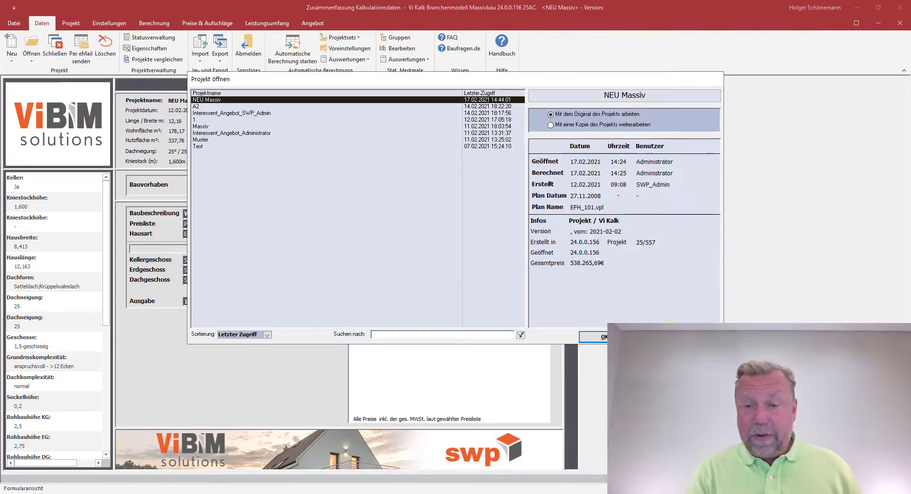
click(595, 337)
Load the master calculation without creating a backup copy.
click(31, 58)
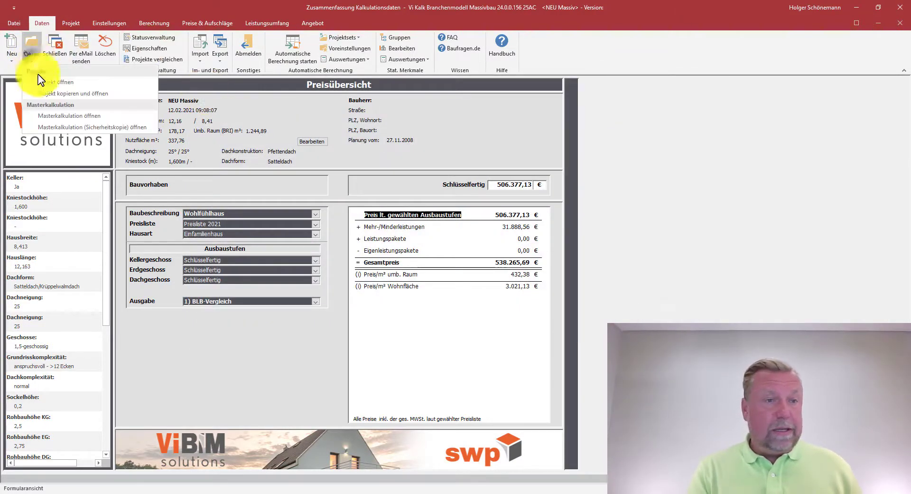
click(48, 116)
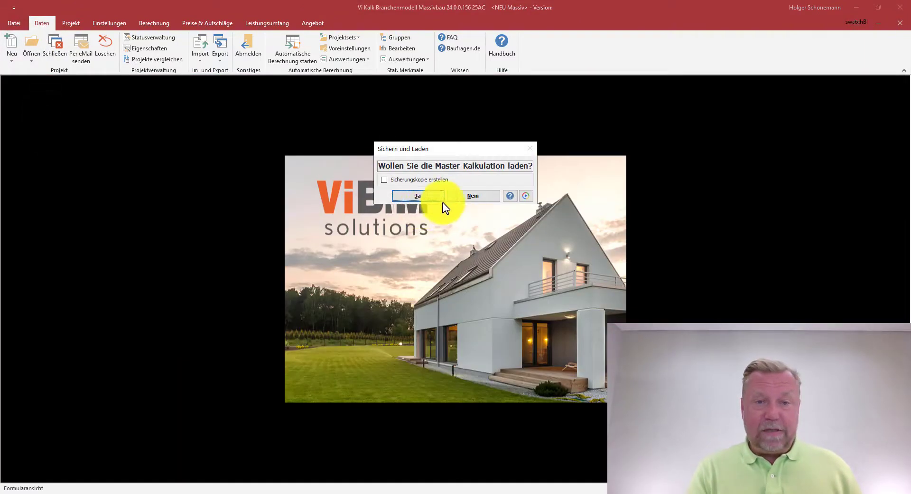
click(430, 199)
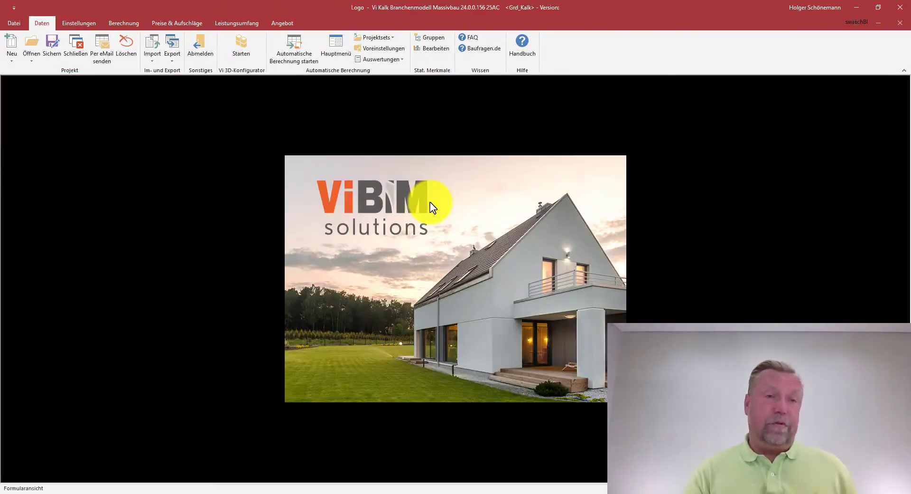
Open the panel visibility settings for the Sonderausstattung and view the Allgemein controls, including zusWEgroß_allgemein.
click(114, 26)
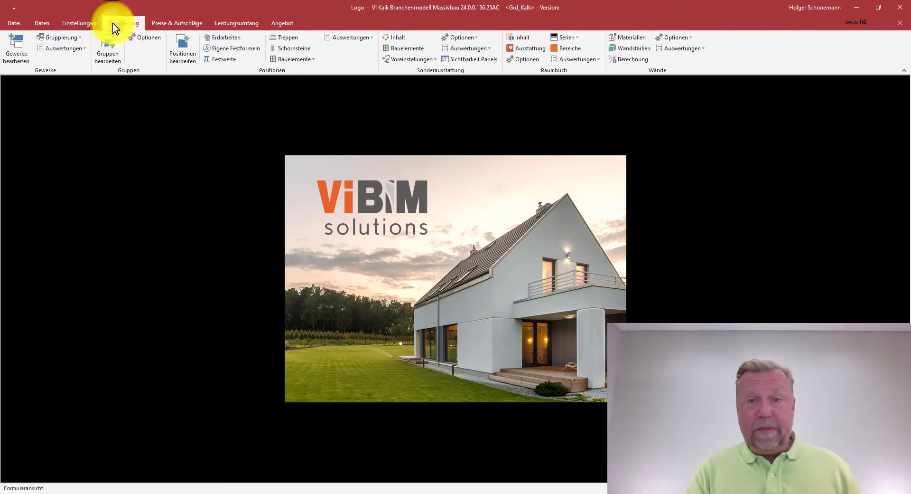
click(486, 61)
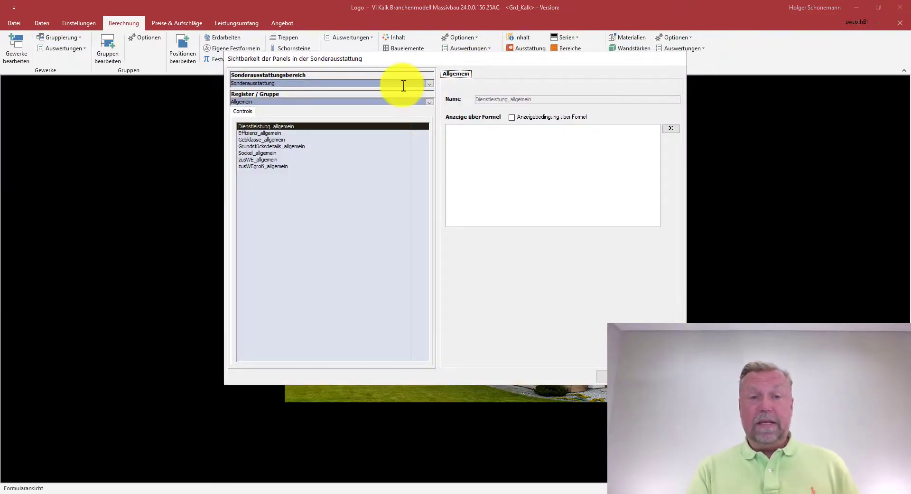
click(259, 146)
click(265, 165)
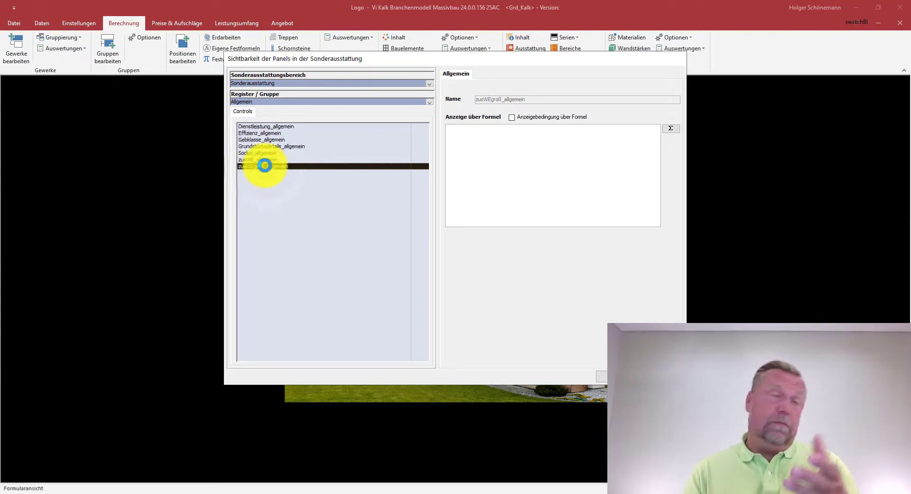
View the controls of the Eingangstür and Haustechnik & Estrich registers, then close the panel visibility settings.
click(431, 103)
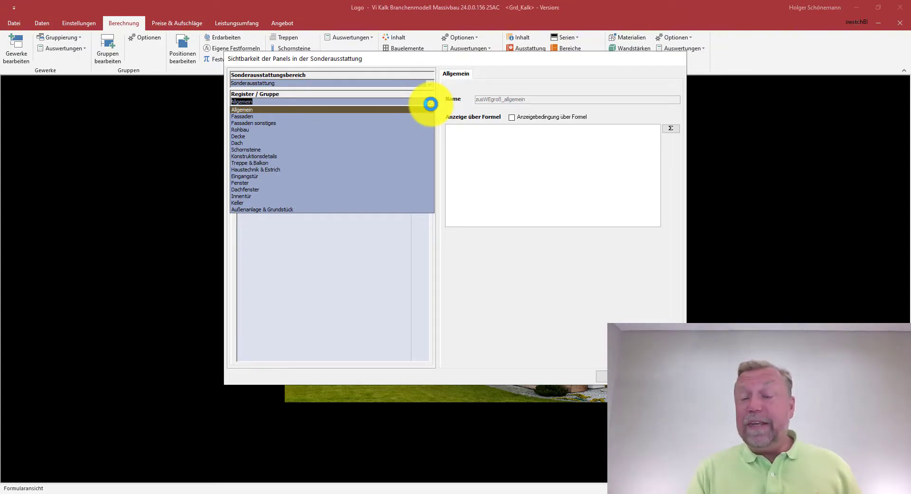
click(316, 177)
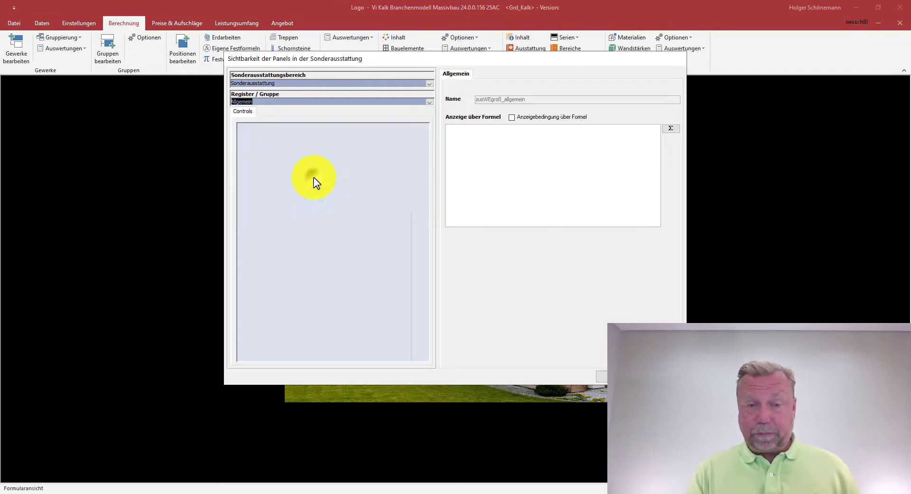
click(429, 102)
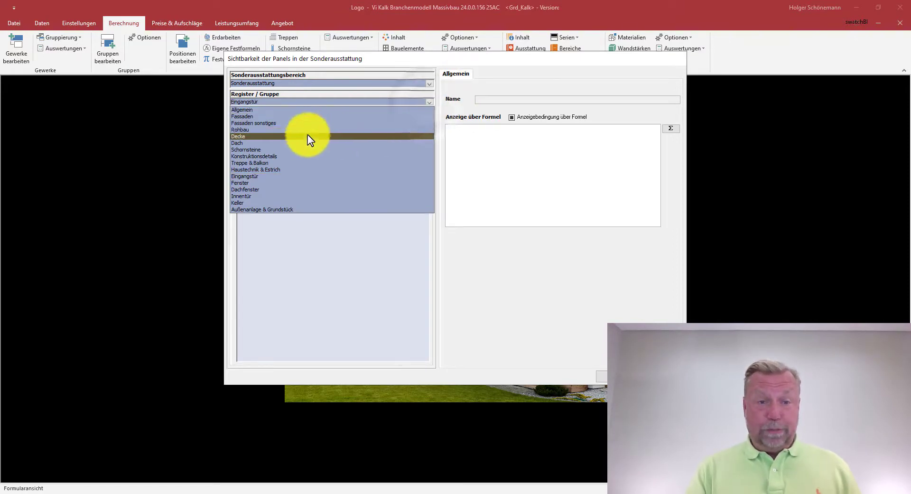
click(255, 170)
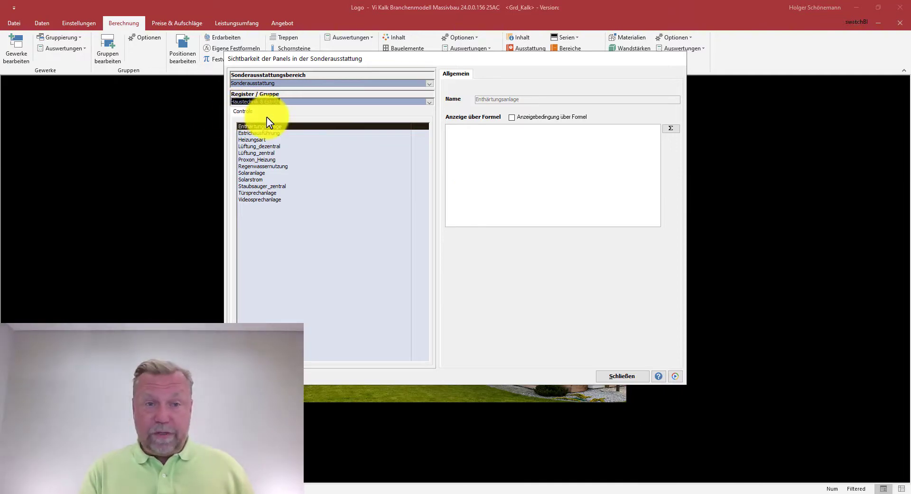
click(610, 376)
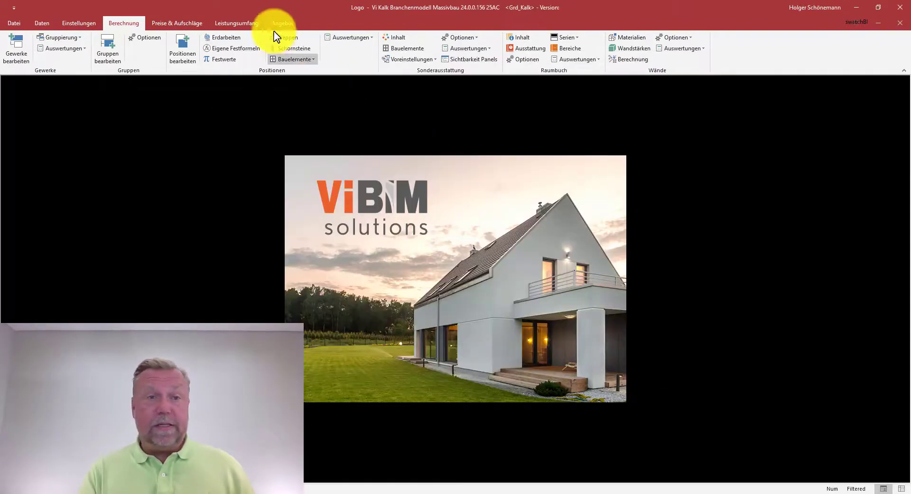
Open the Sonderausstattung presets for BLB Wohlfühlhaus and start the Oberflächen-Designer from there.
click(237, 24)
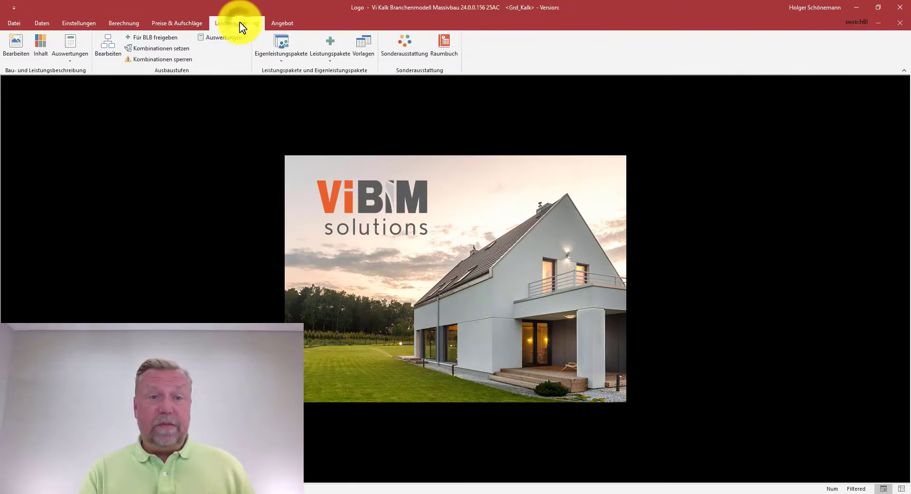
click(402, 42)
click(496, 194)
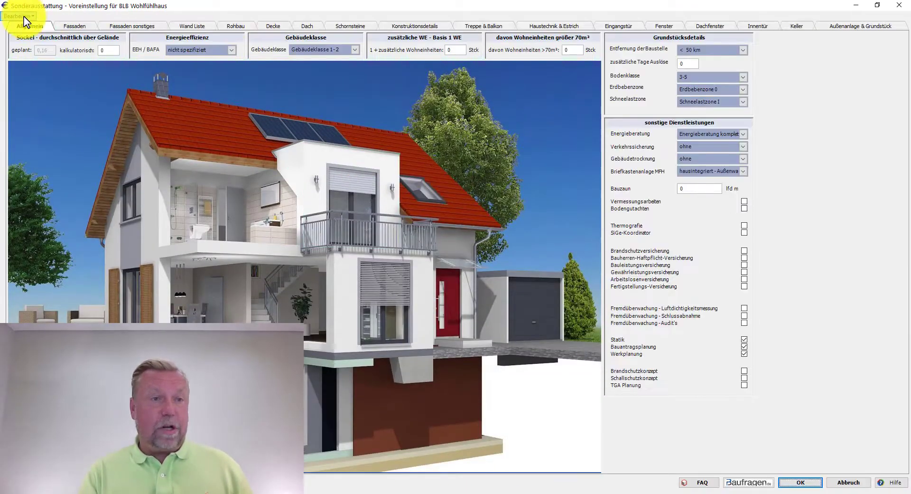
click(21, 16)
click(95, 79)
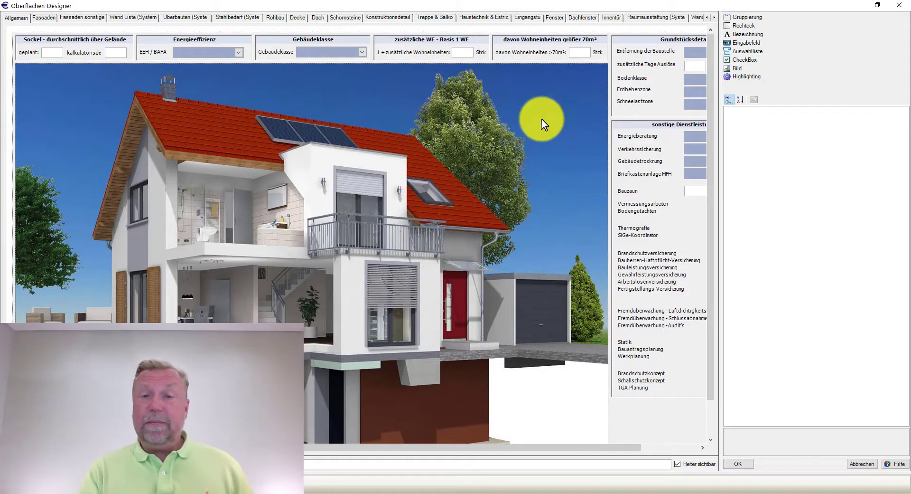
Inspect the name properties of the Grundstücksdetails panel in Allgemein and the two freie Decken panels (über and neben dem Haus) in Decke.
click(665, 90)
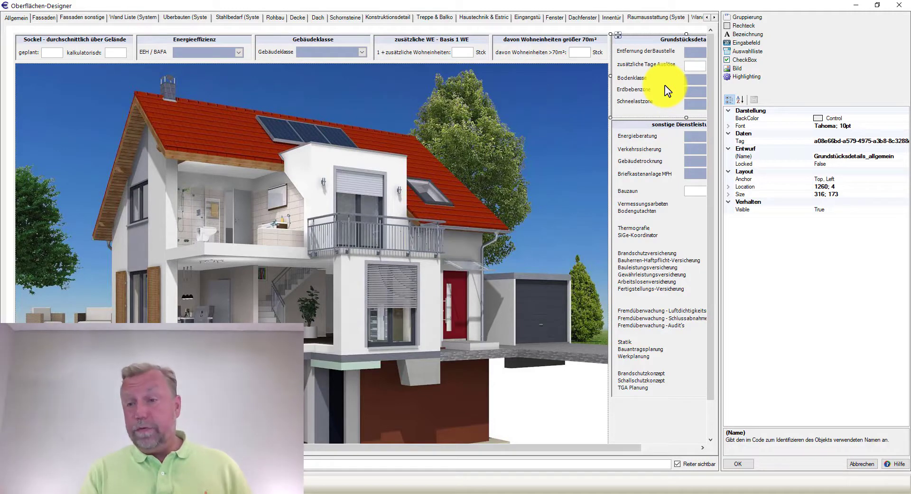
click(897, 156)
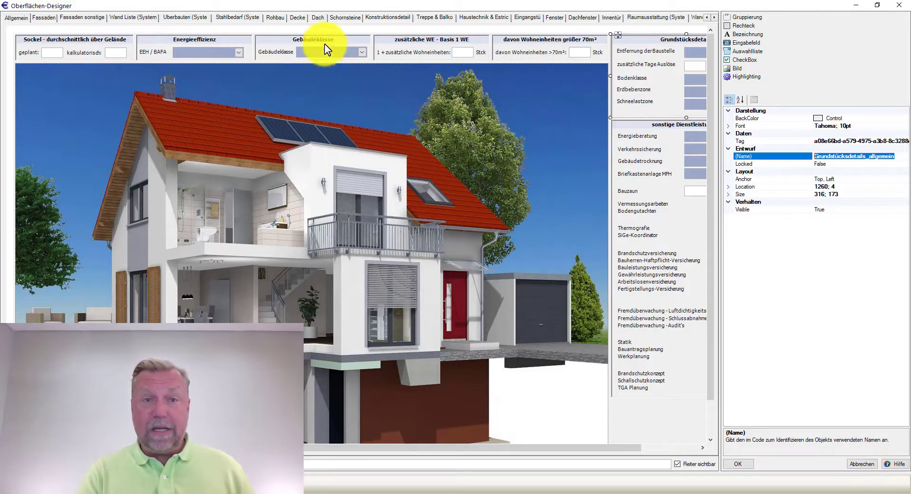
click(298, 19)
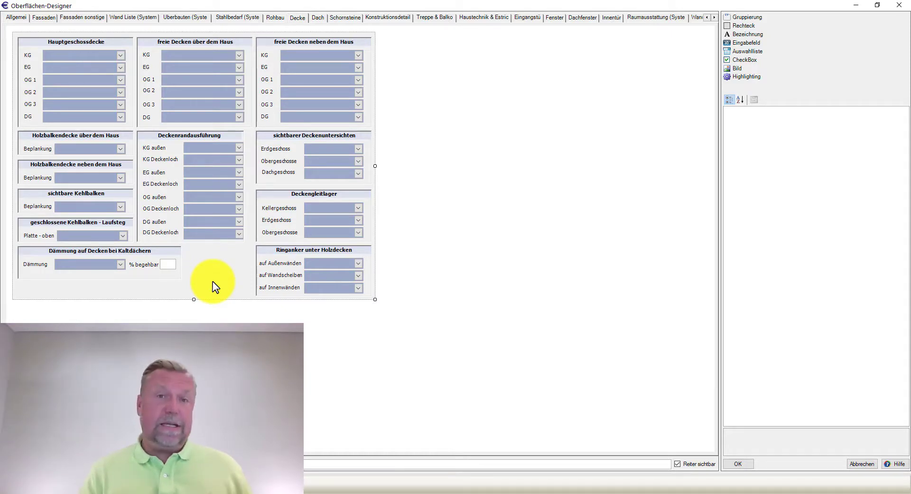
click(131, 58)
click(148, 55)
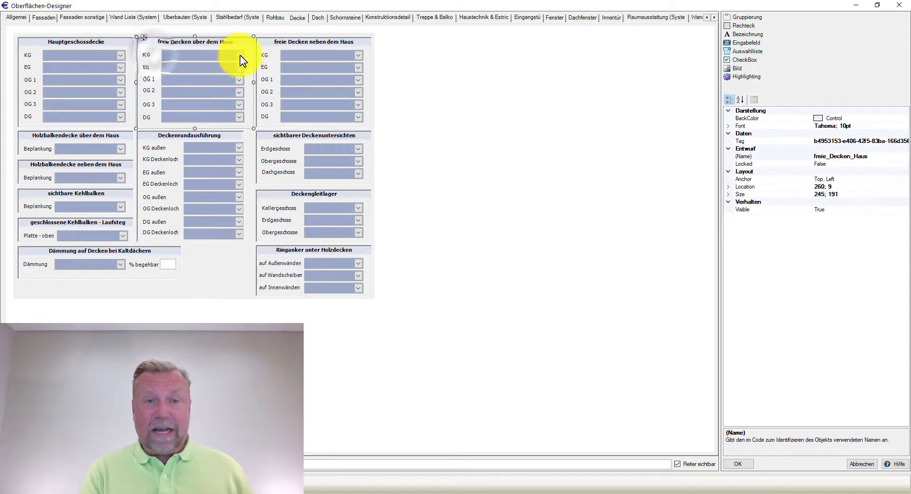
click(277, 62)
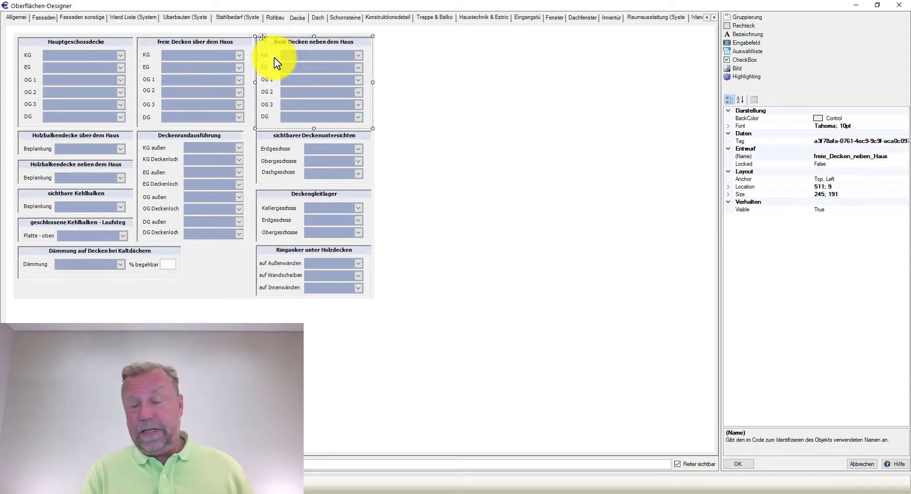